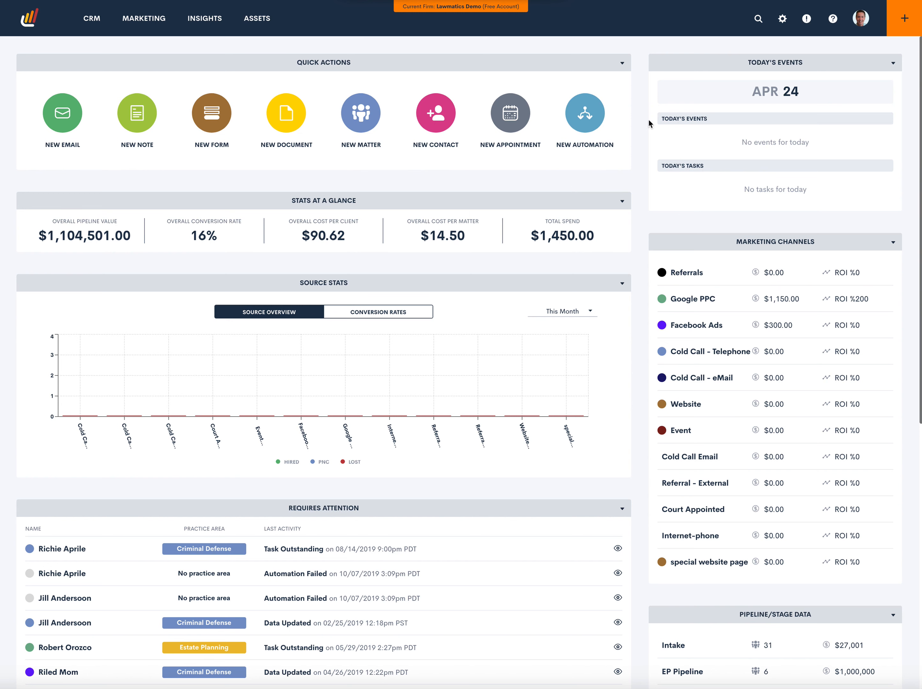
Add a repeatable matter relationship type named Child in the Matter Settings
click(782, 20)
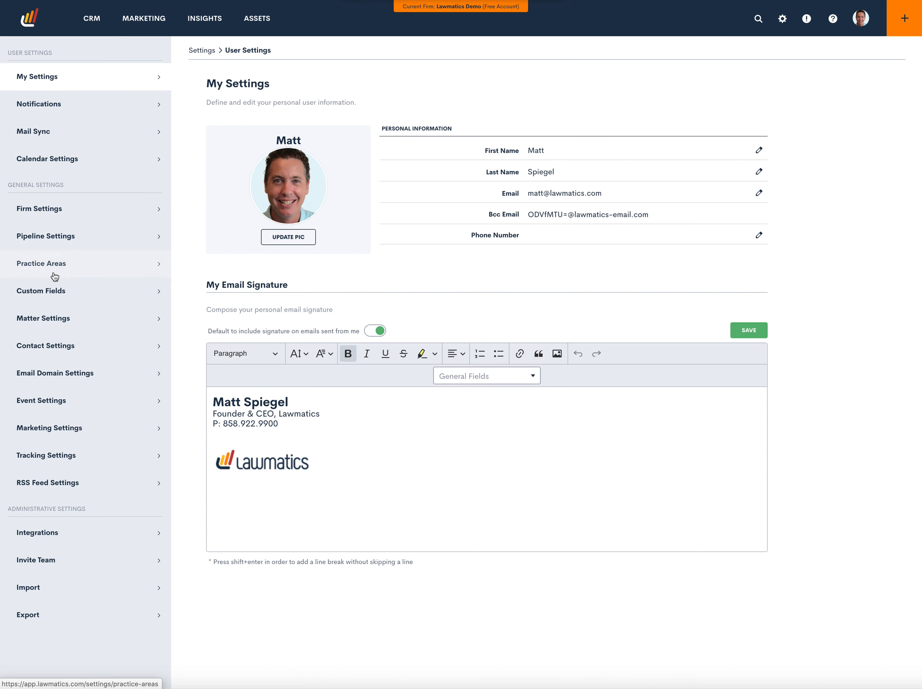
click(60, 320)
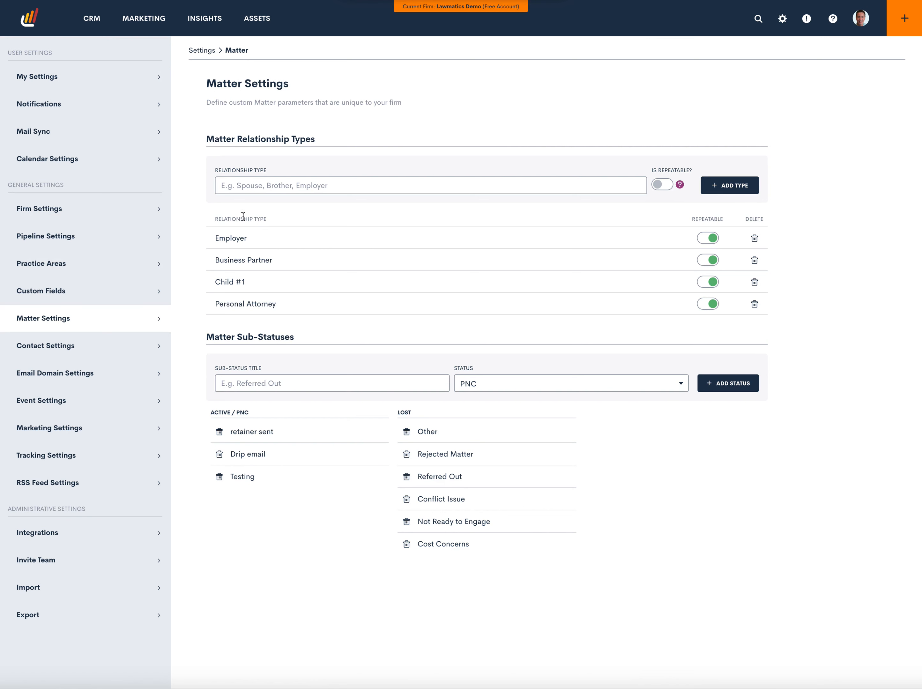
click(316, 185)
text(Child)
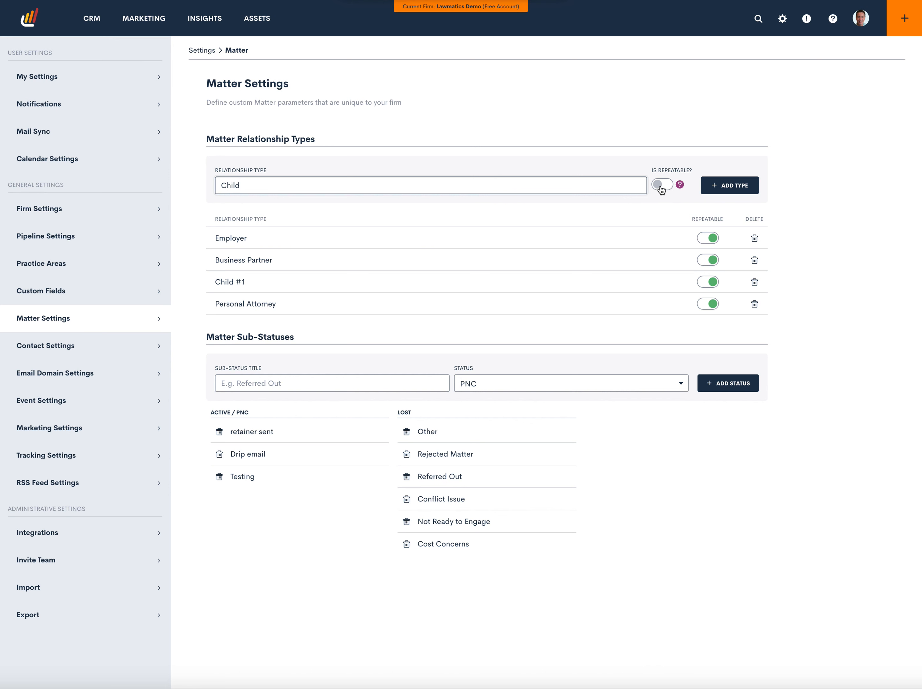
click(661, 186)
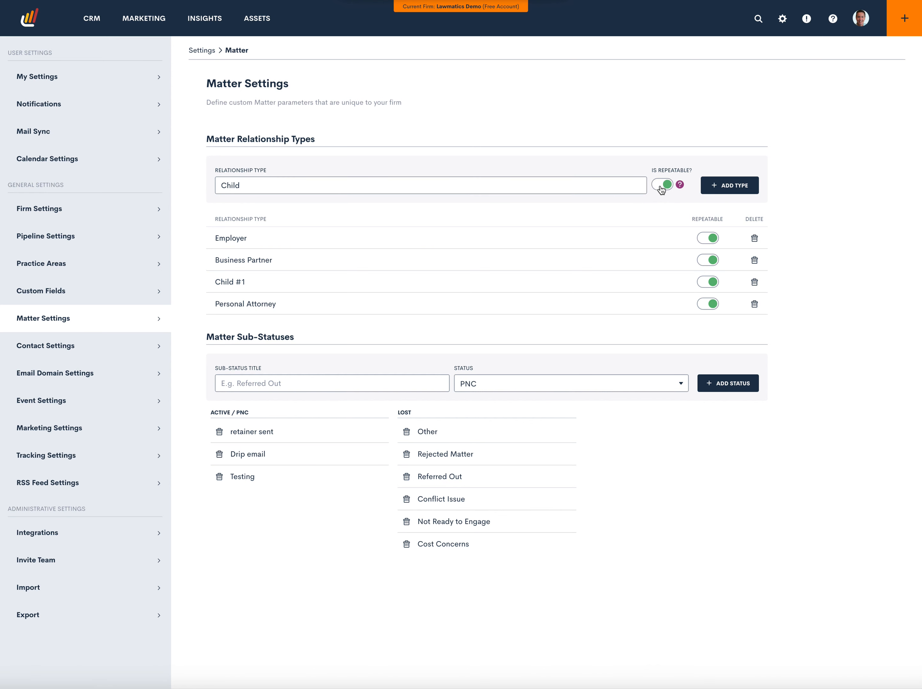
click(722, 190)
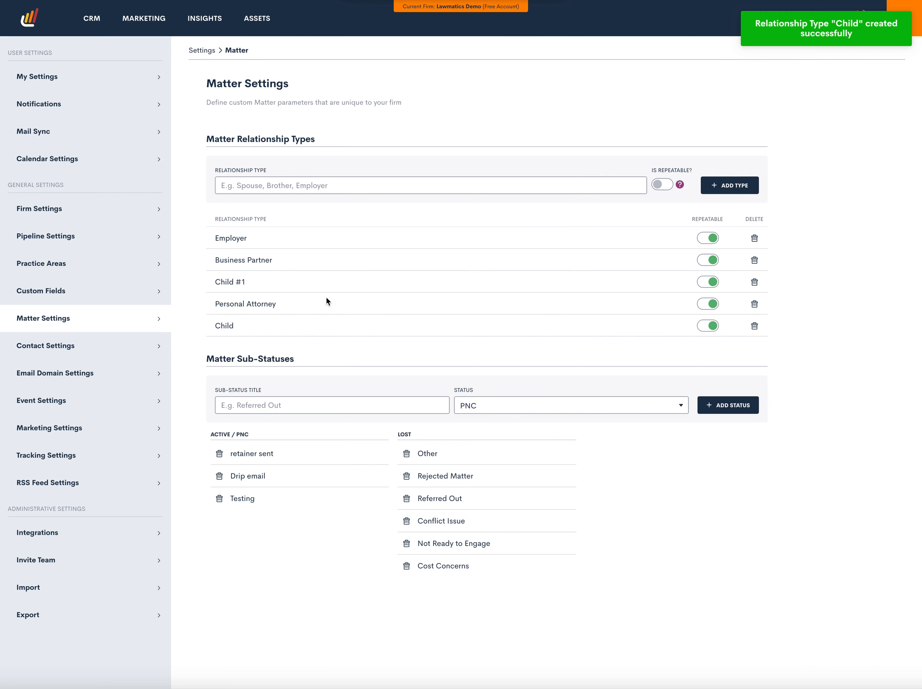
Create a new custom form named "Repeatable Relationship Blocks" with form type Matter
mouse_move(254, 28)
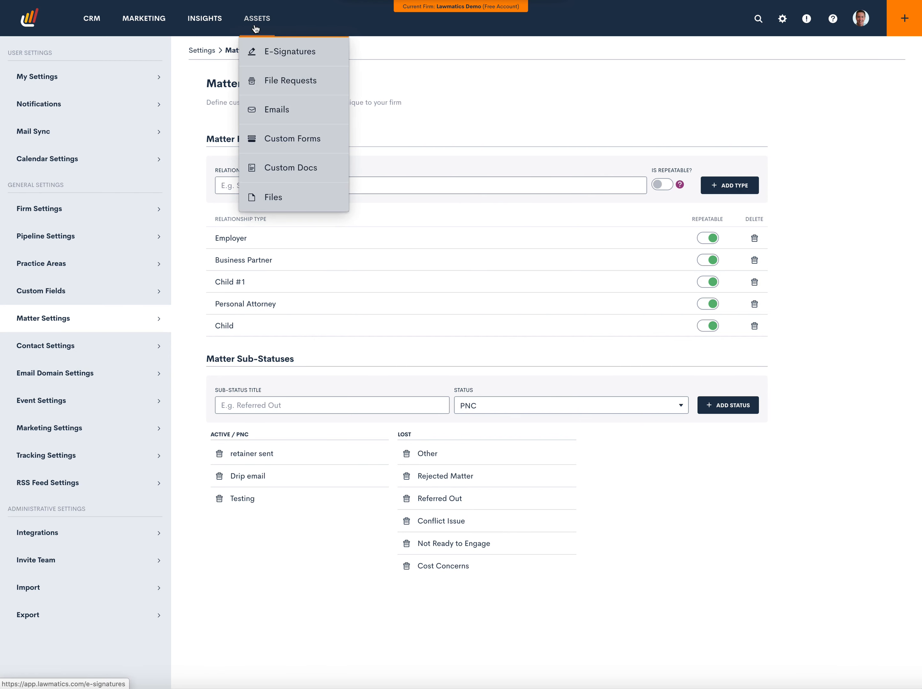
click(295, 139)
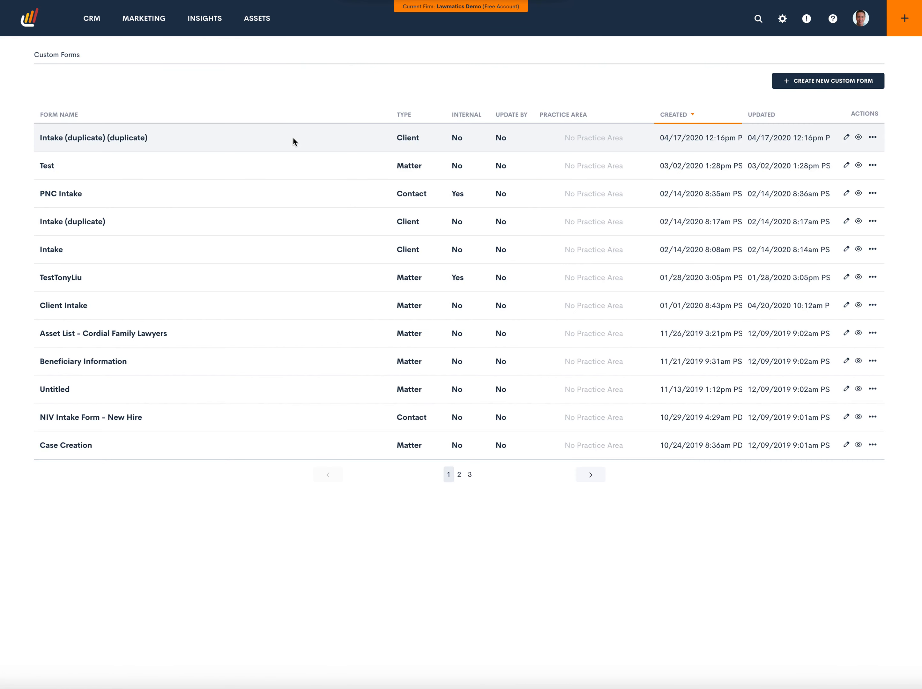
click(806, 84)
click(411, 126)
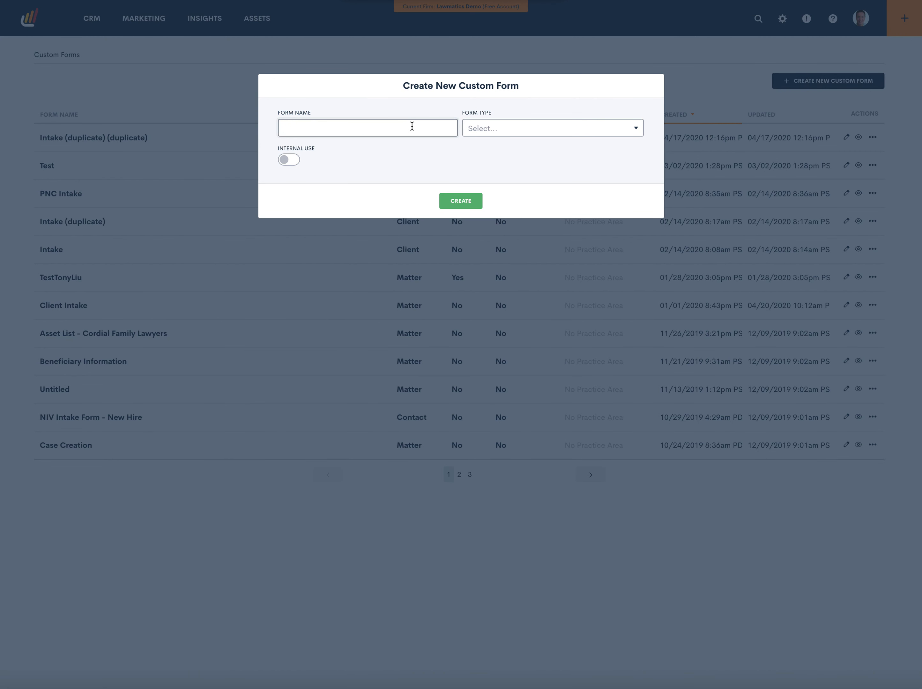
text(Repeatable Relationship Blocks)
click(478, 128)
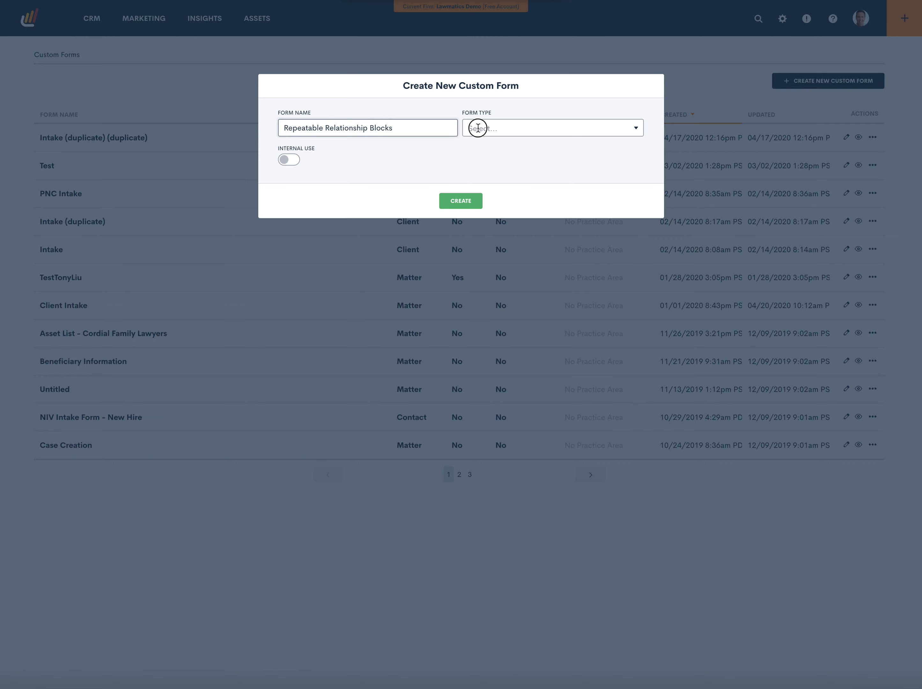
click(486, 143)
click(474, 202)
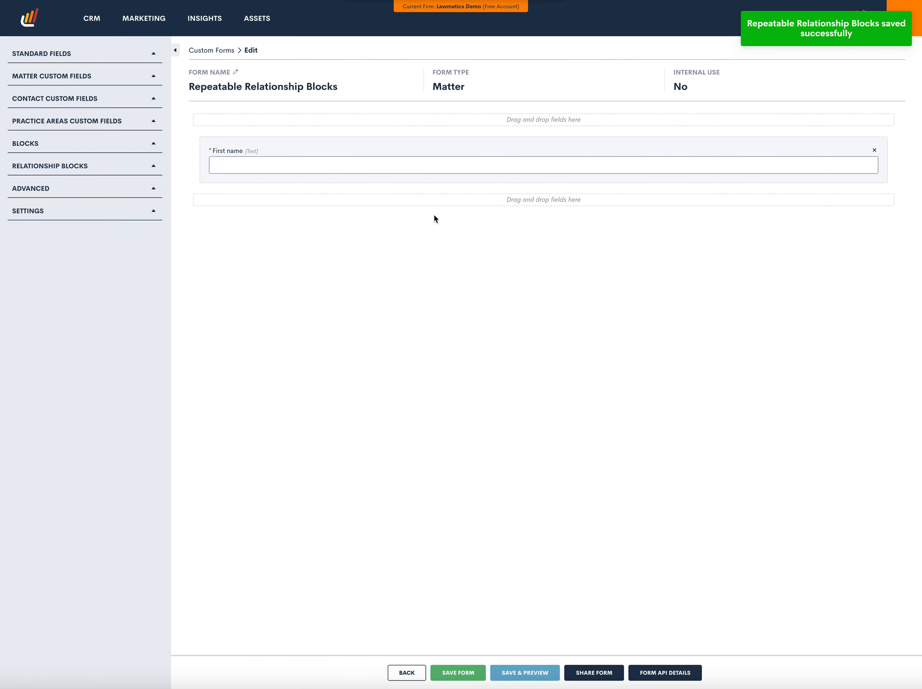
Add the standard Last name field beside First name and the Email (Primary) field below them
click(100, 54)
drag(84, 76, 755, 154)
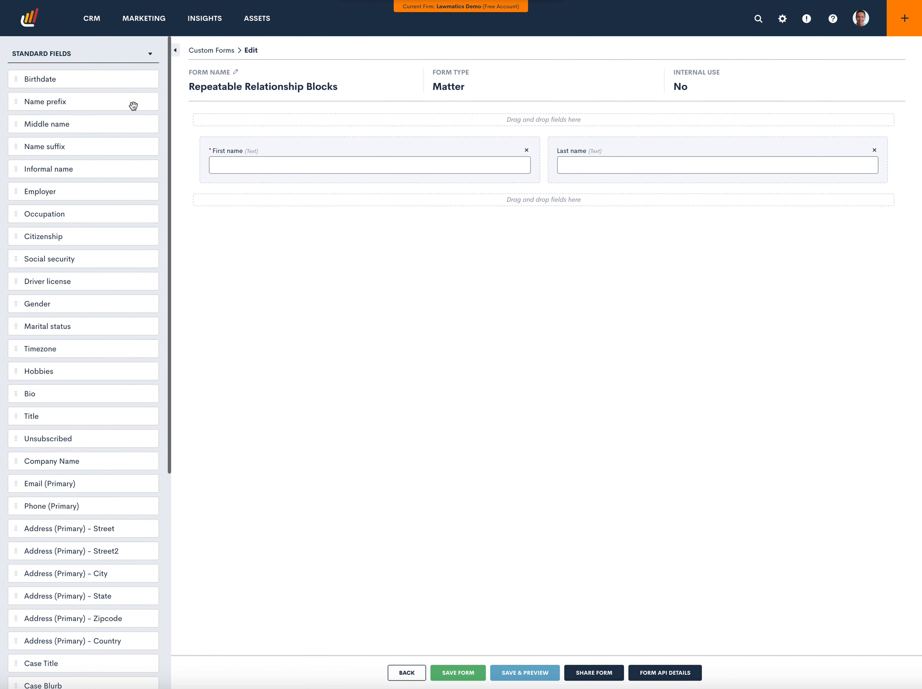
drag(84, 484, 481, 205)
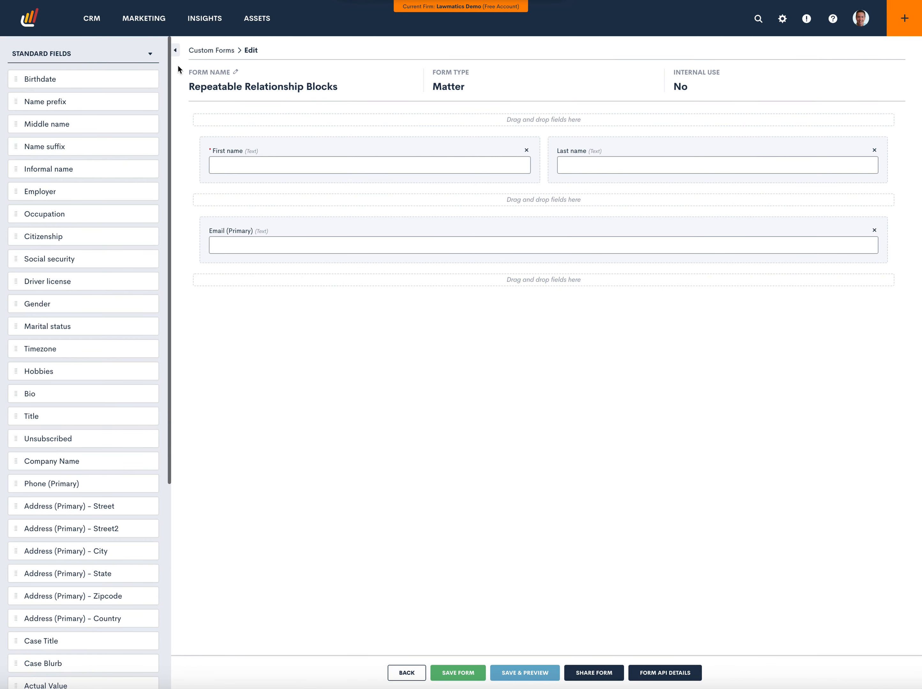
click(149, 53)
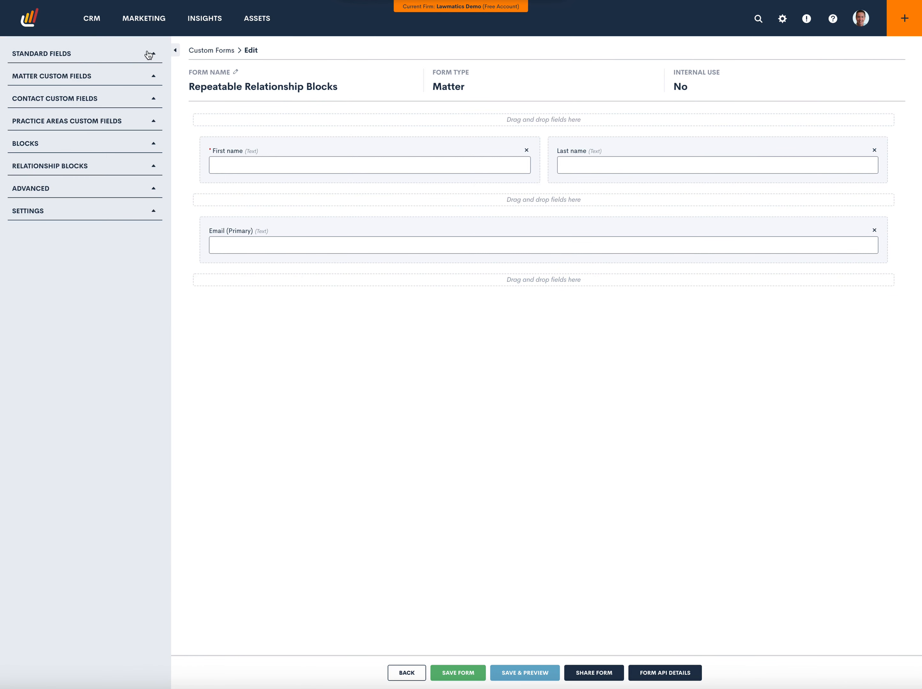
Create a new relationship block named "Children" with relationship type Child
click(97, 167)
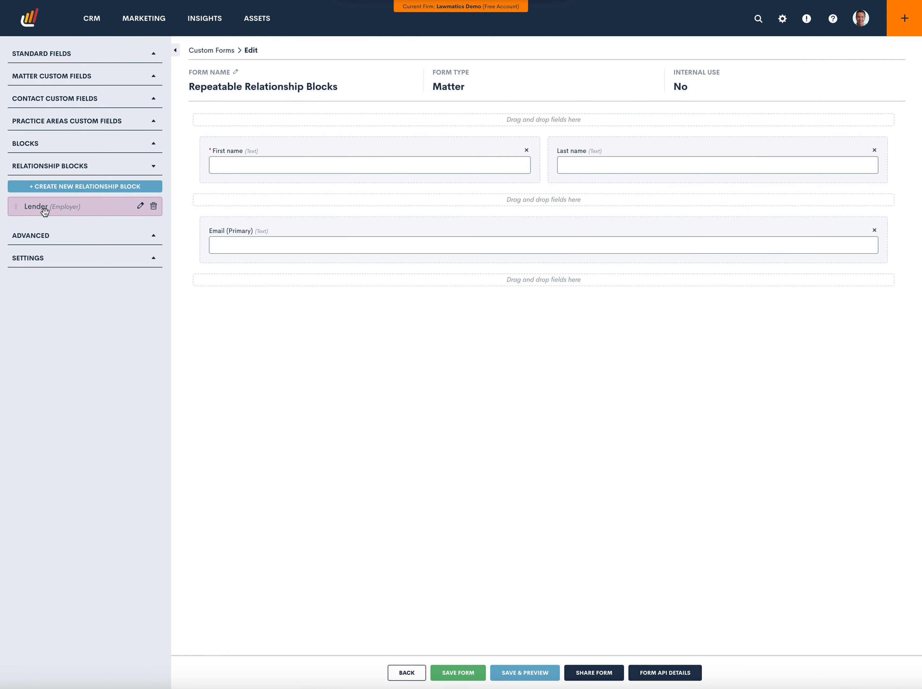
click(81, 188)
click(301, 129)
text(Children)
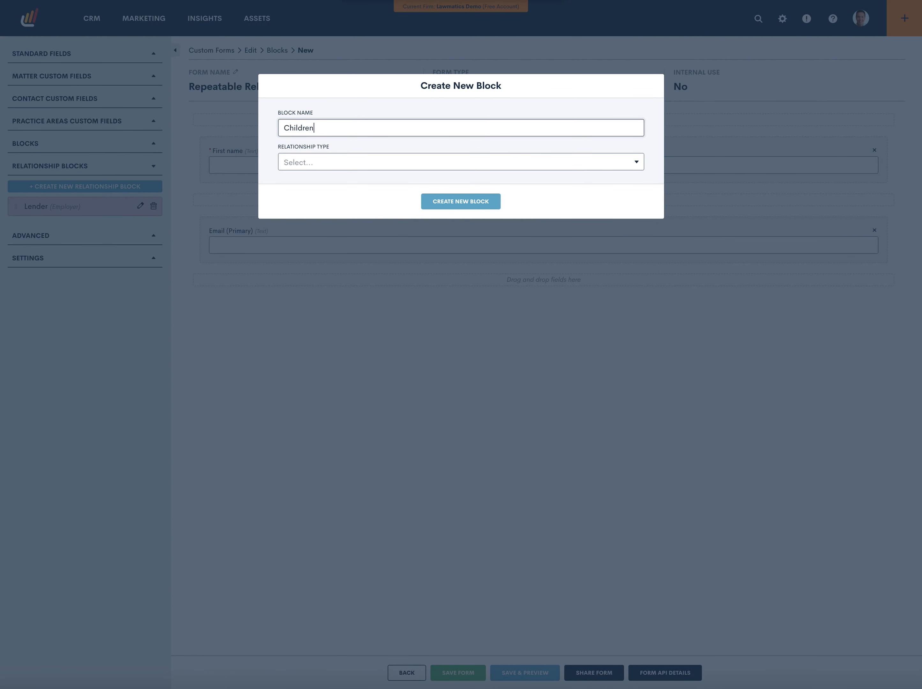
click(323, 163)
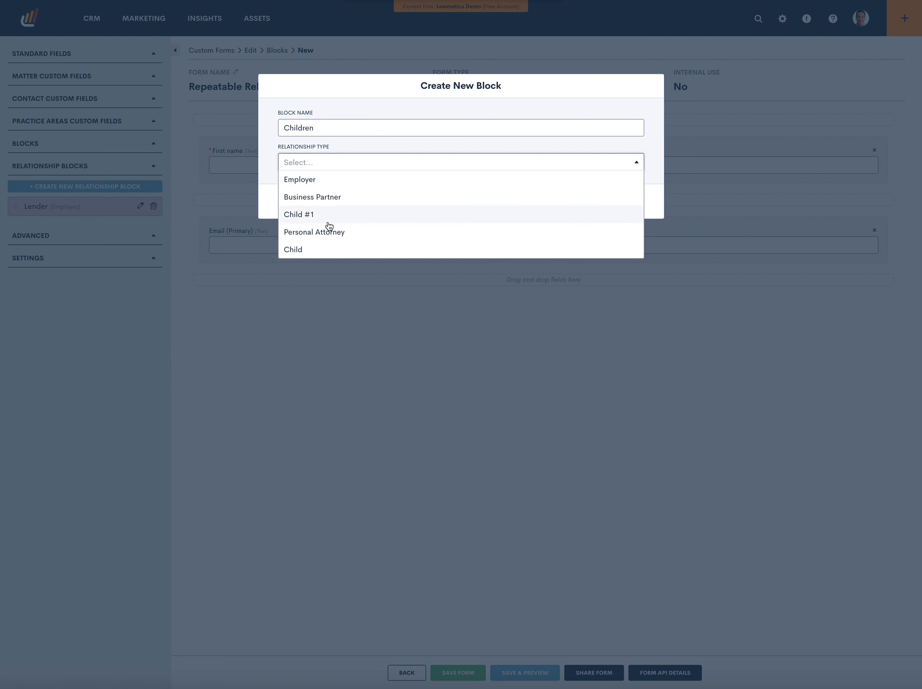
click(320, 249)
click(475, 207)
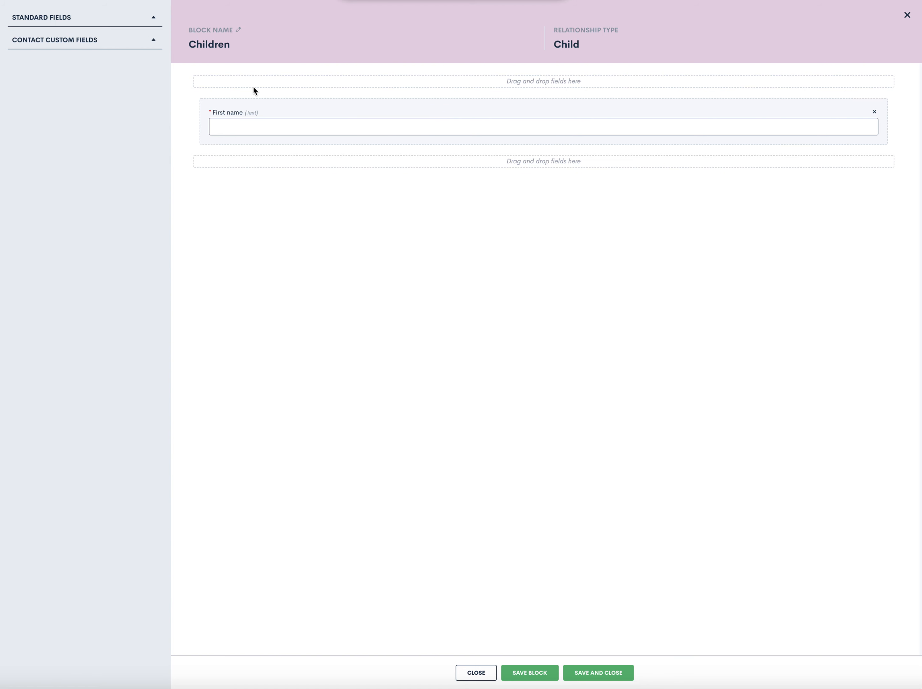
Add Last name, Email (Primary), Employer and Birthdate fields to the Children block, with Birthdate beside Email, and save and close the block
click(151, 18)
drag(83, 43, 564, 115)
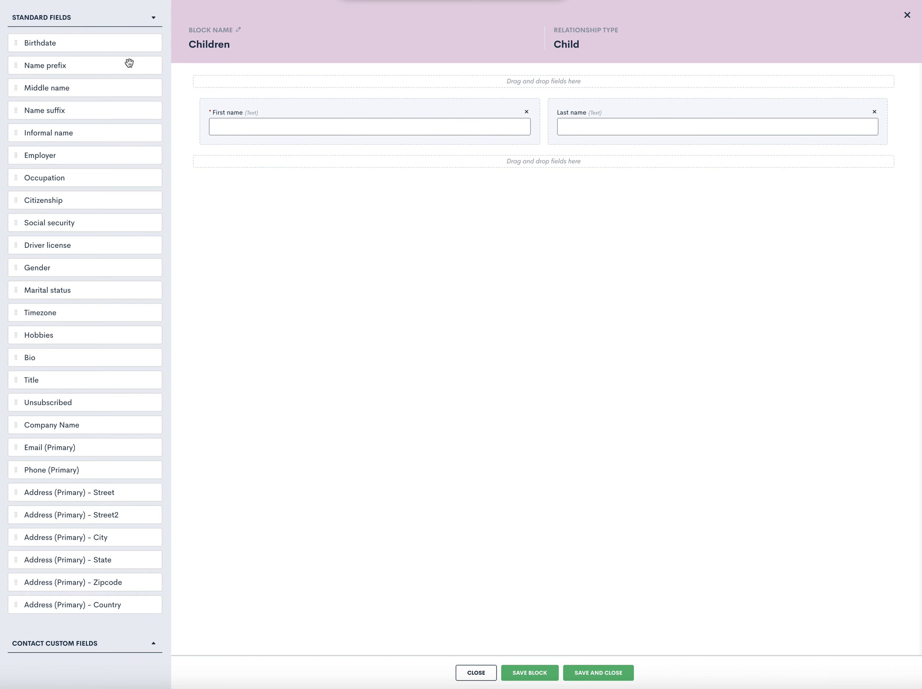
drag(77, 447, 392, 165)
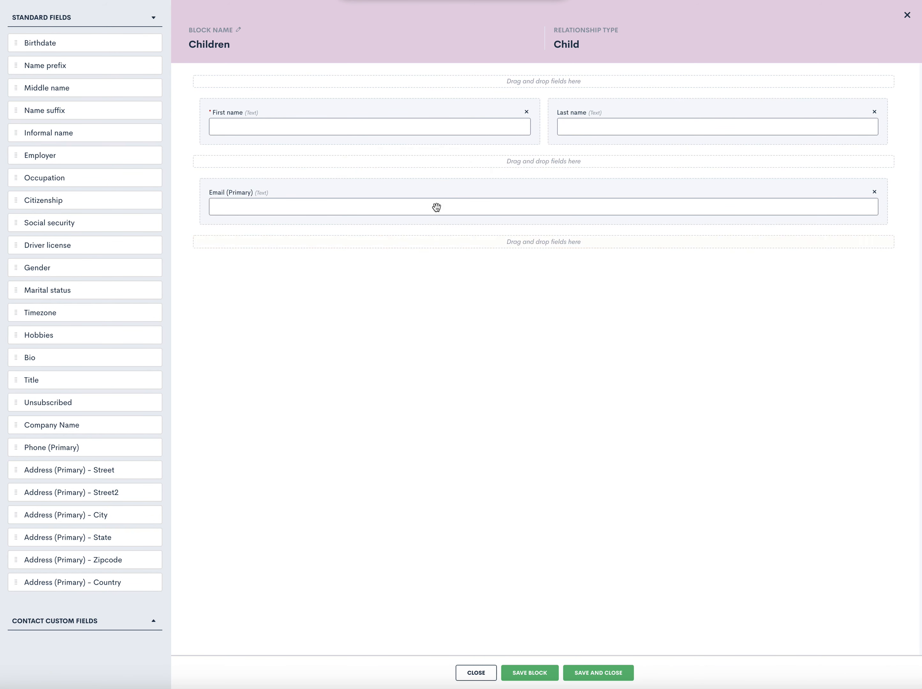
drag(83, 156, 594, 247)
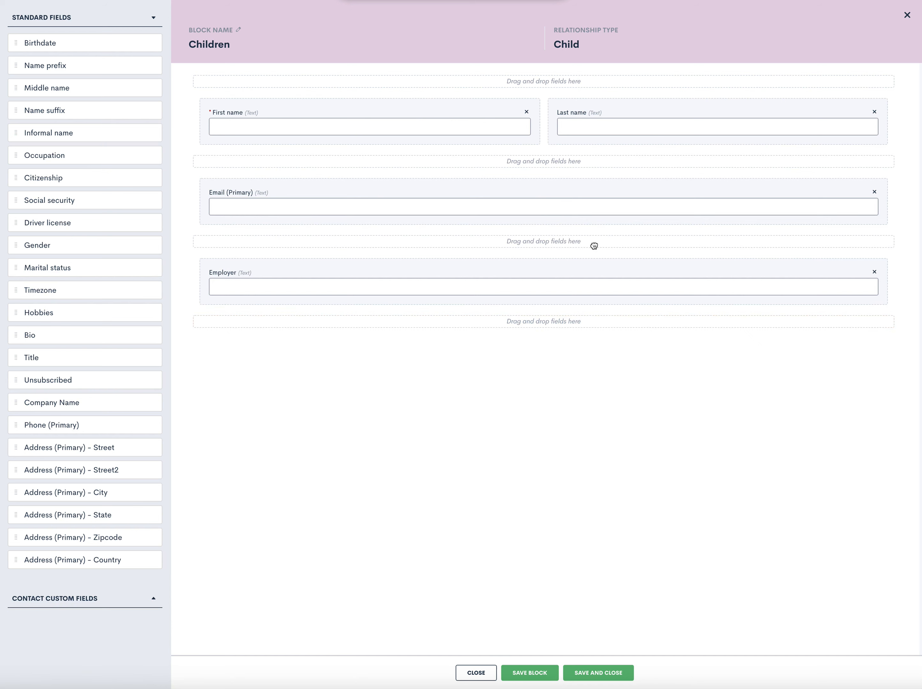
drag(84, 42, 291, 206)
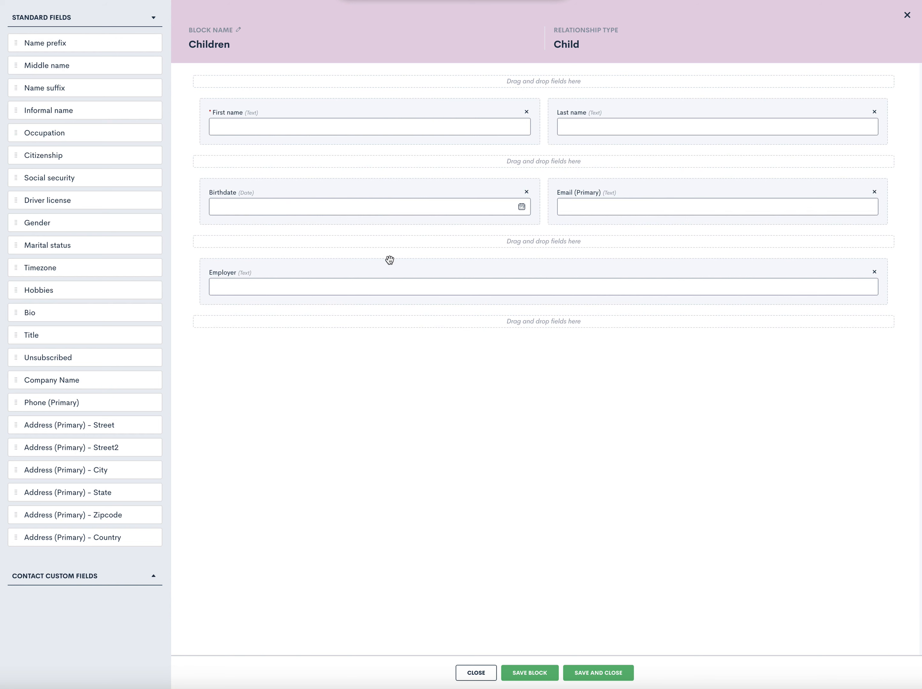
click(543, 675)
click(600, 673)
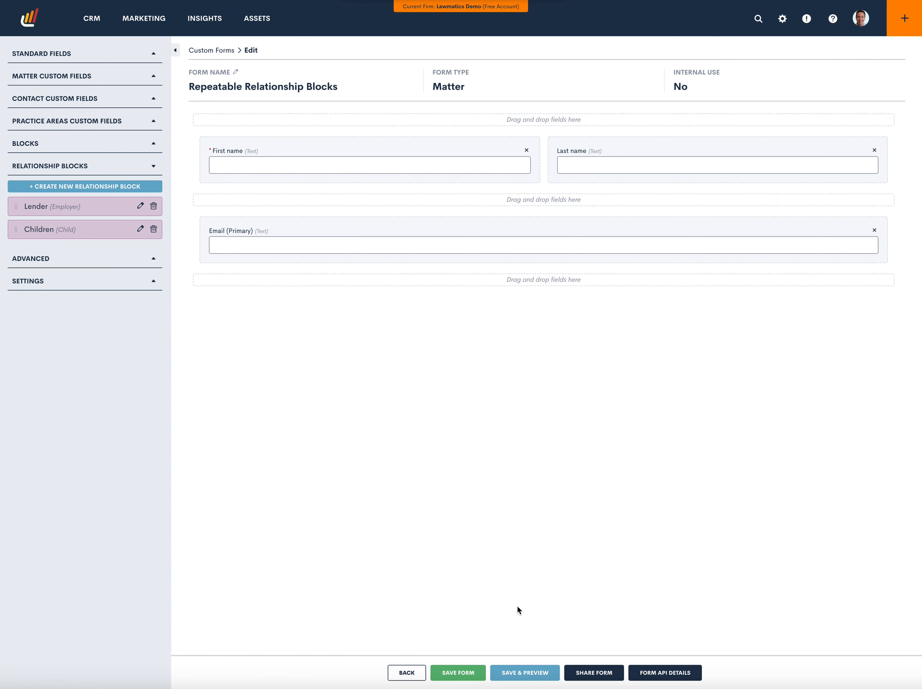
Save and preview the form, and place the Children relationship block below its Email (Primary) field
click(538, 673)
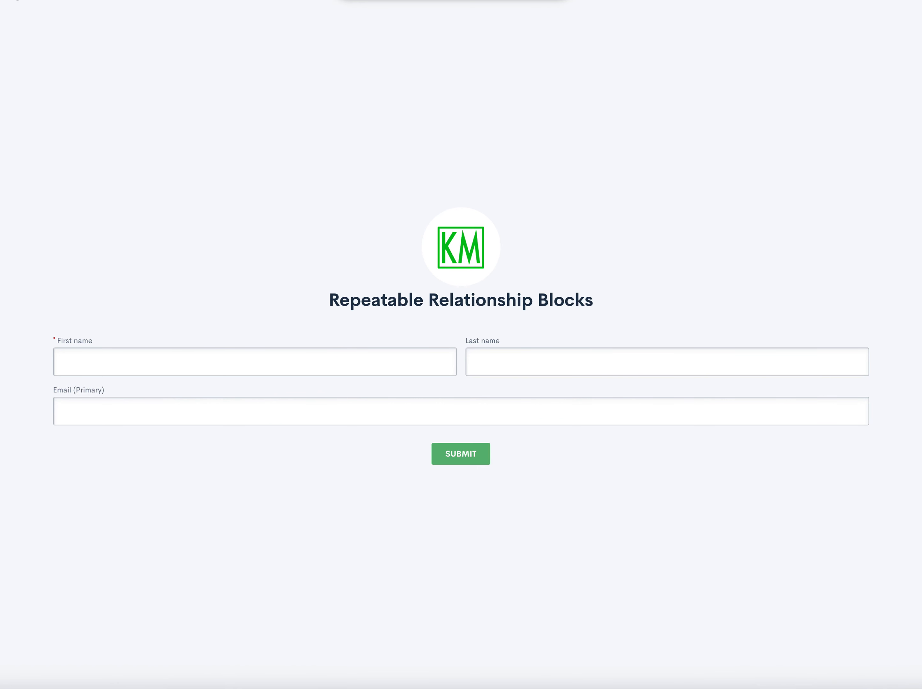
click(32, 0)
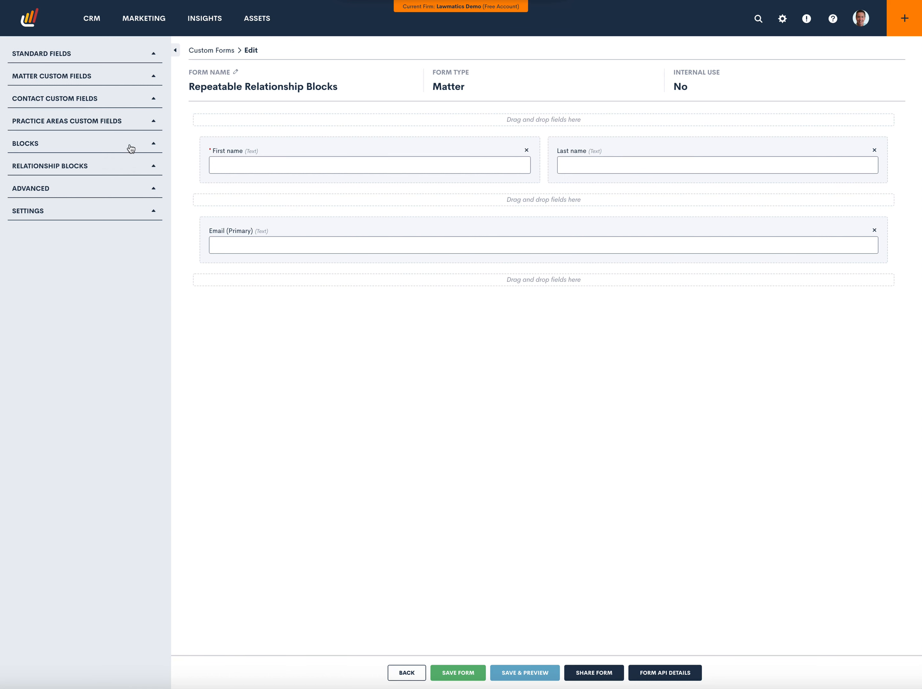
click(144, 144)
click(116, 145)
click(119, 171)
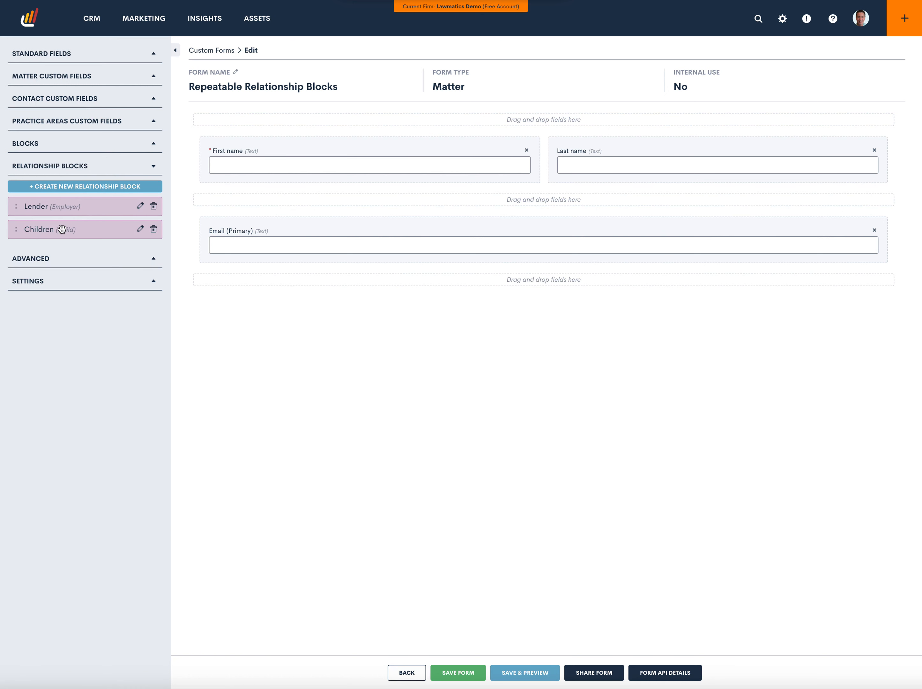
drag(104, 248, 476, 297)
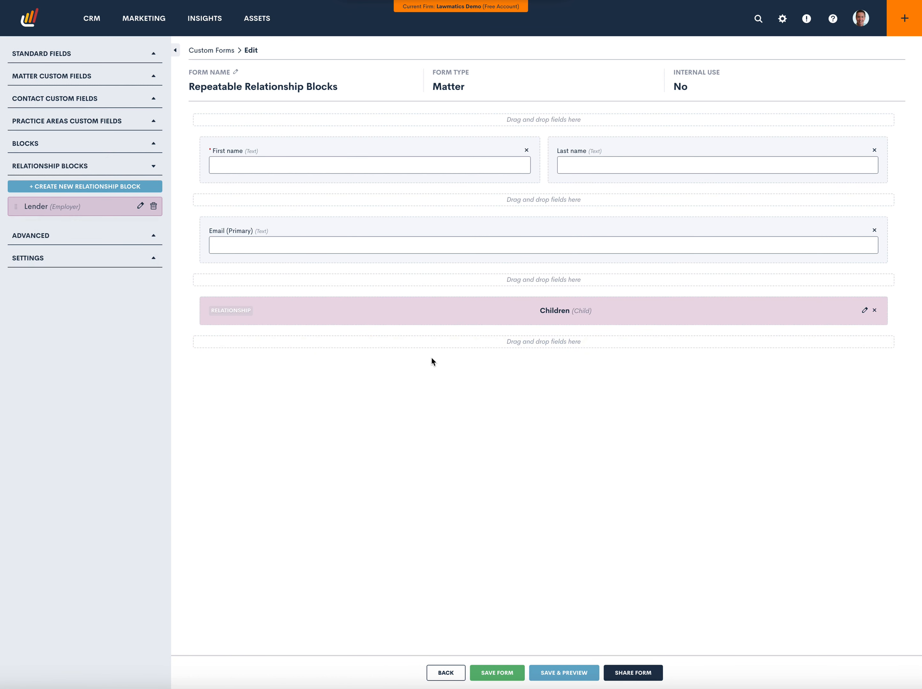
Set the Children block's relationship label to "Please list your children", and save and preview the form
click(626, 316)
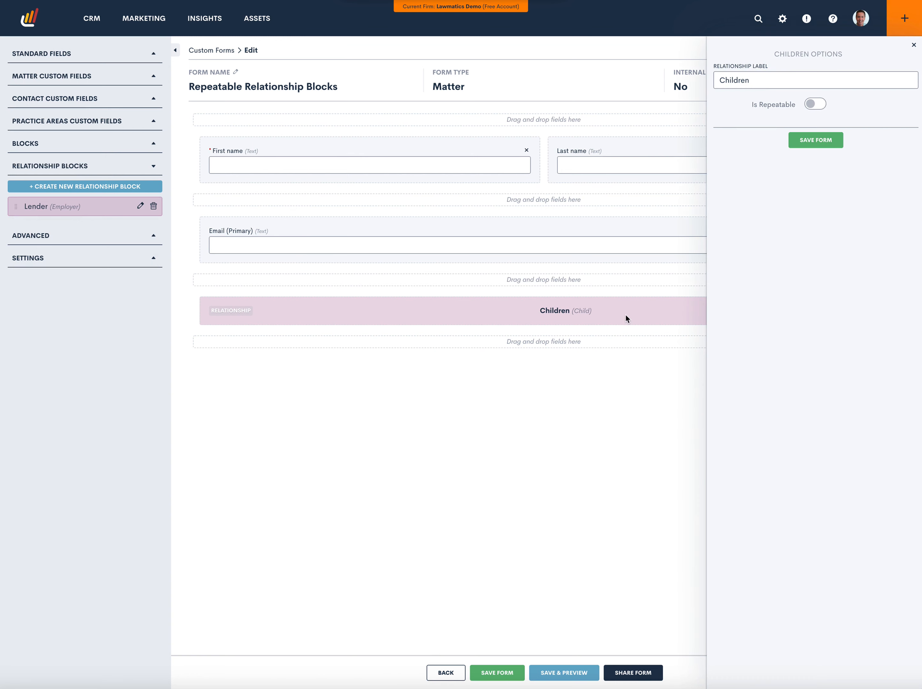
drag(762, 78, 700, 77)
click(706, 80)
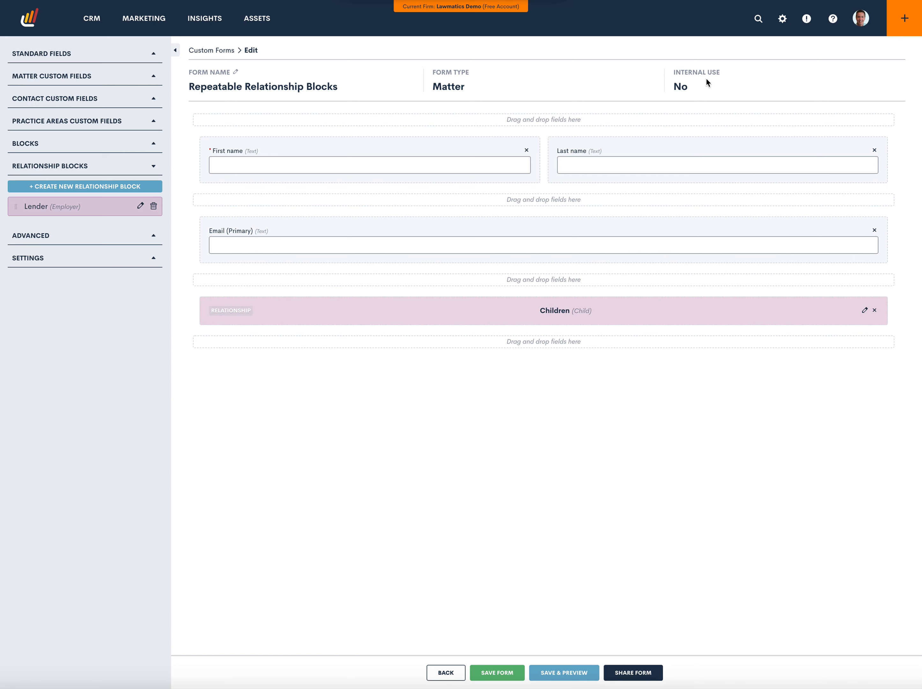
click(702, 309)
double_click(767, 79)
text(Please li)
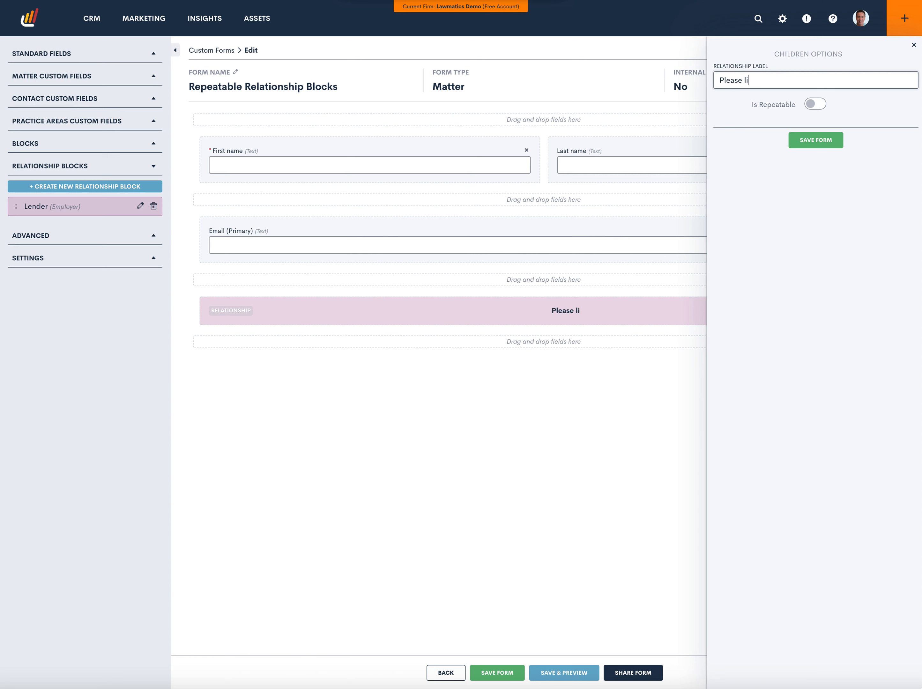
text(st your children)
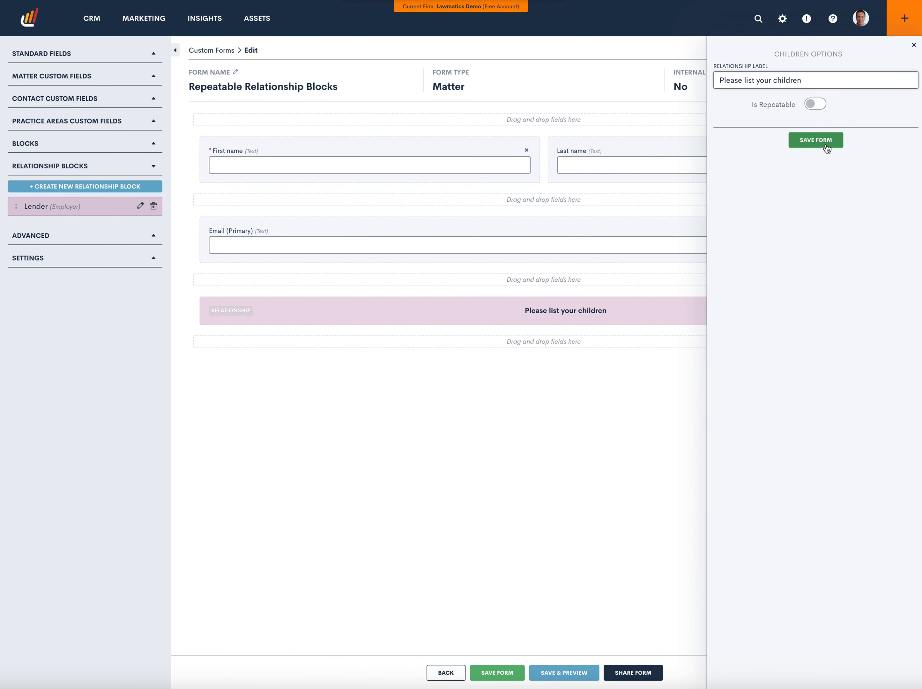
click(816, 140)
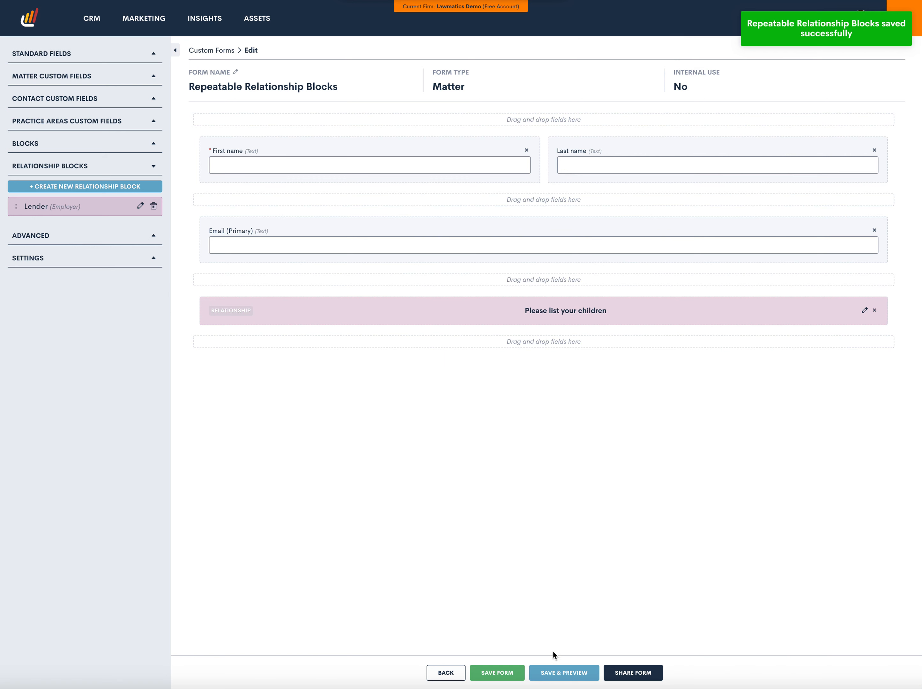
click(558, 675)
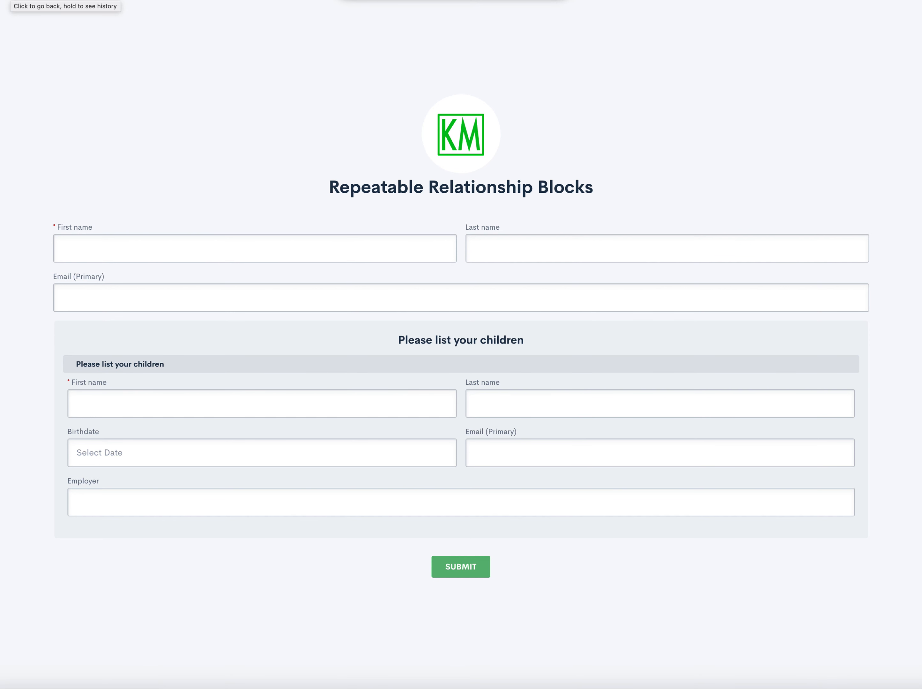
click(27, 6)
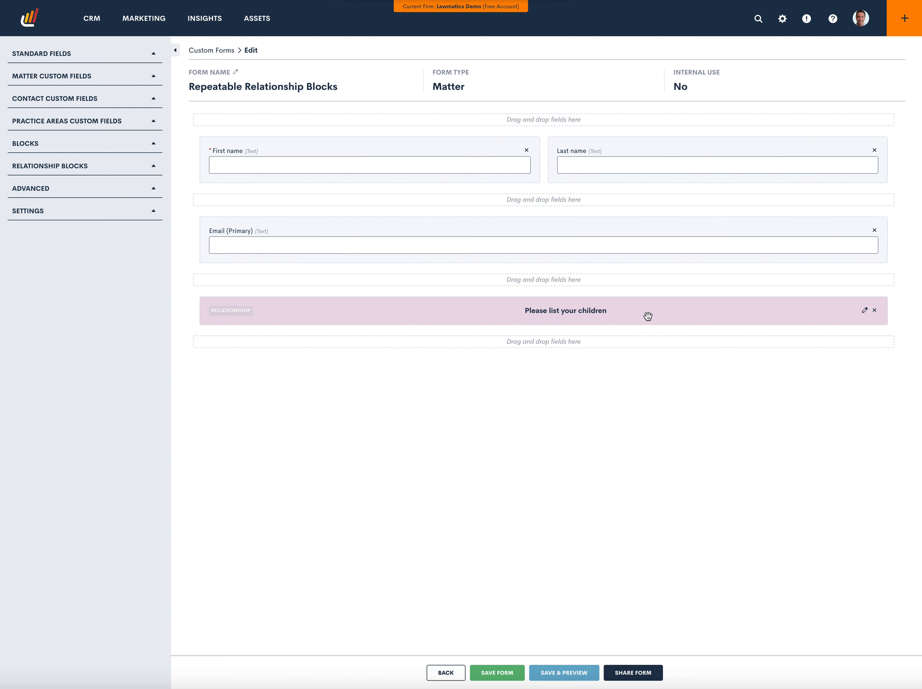
Make the "Please list your children" relationship block repeatable with the repeating label "Children", and save the form
click(696, 312)
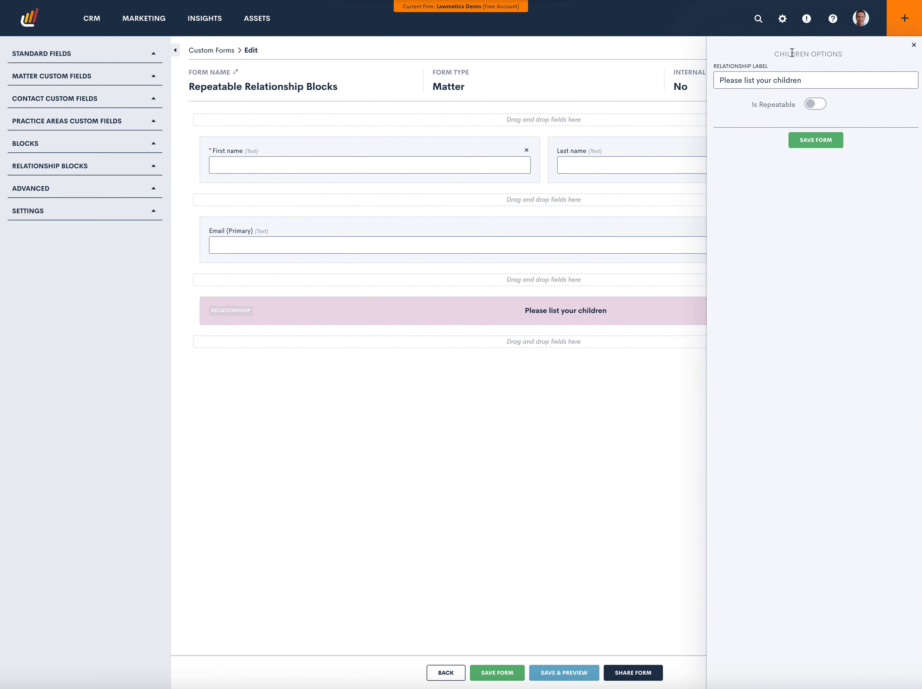
click(809, 104)
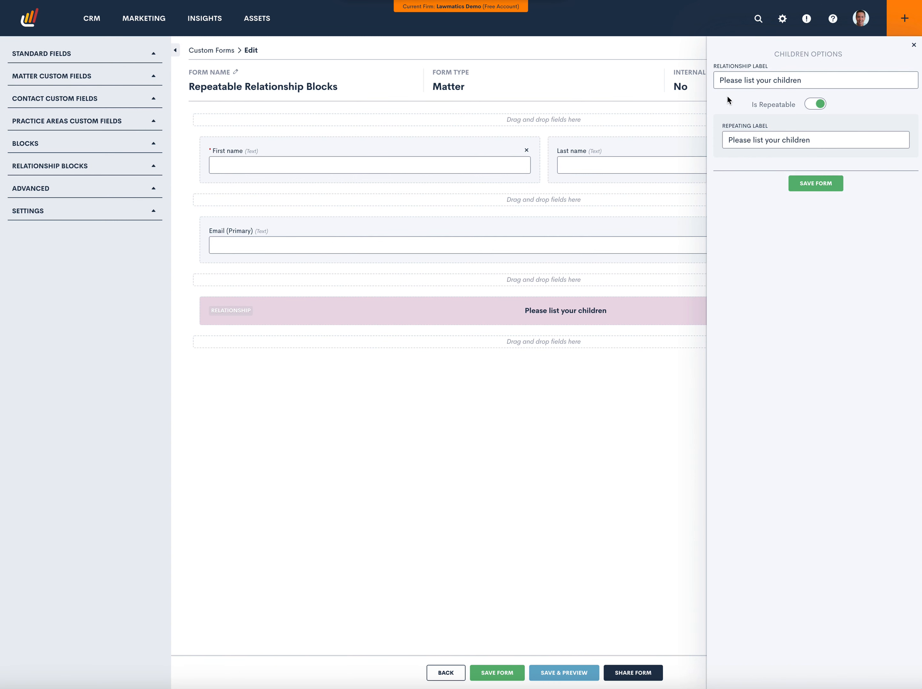
drag(817, 141, 710, 142)
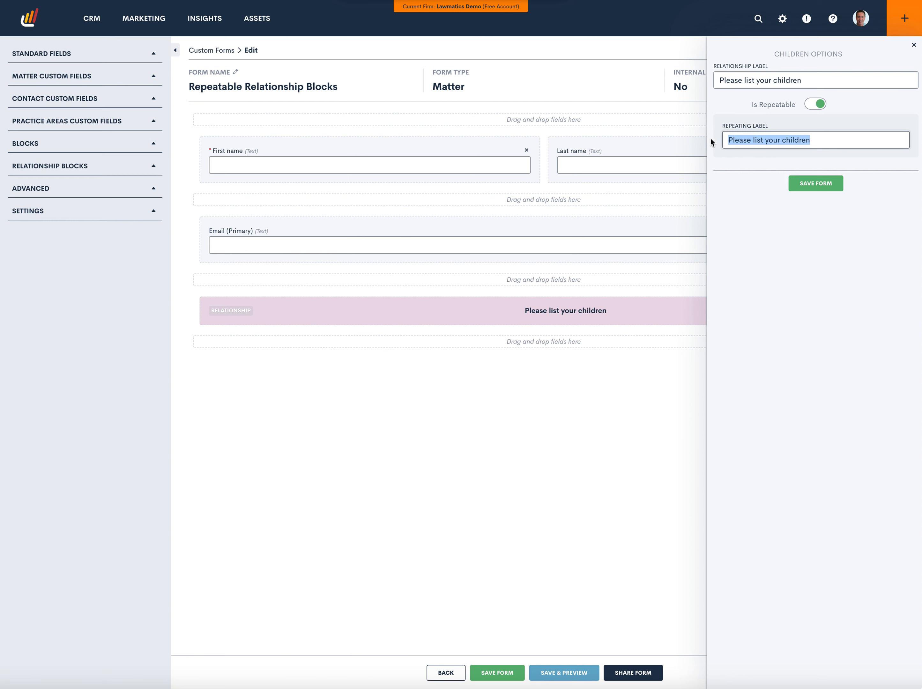
text(C)
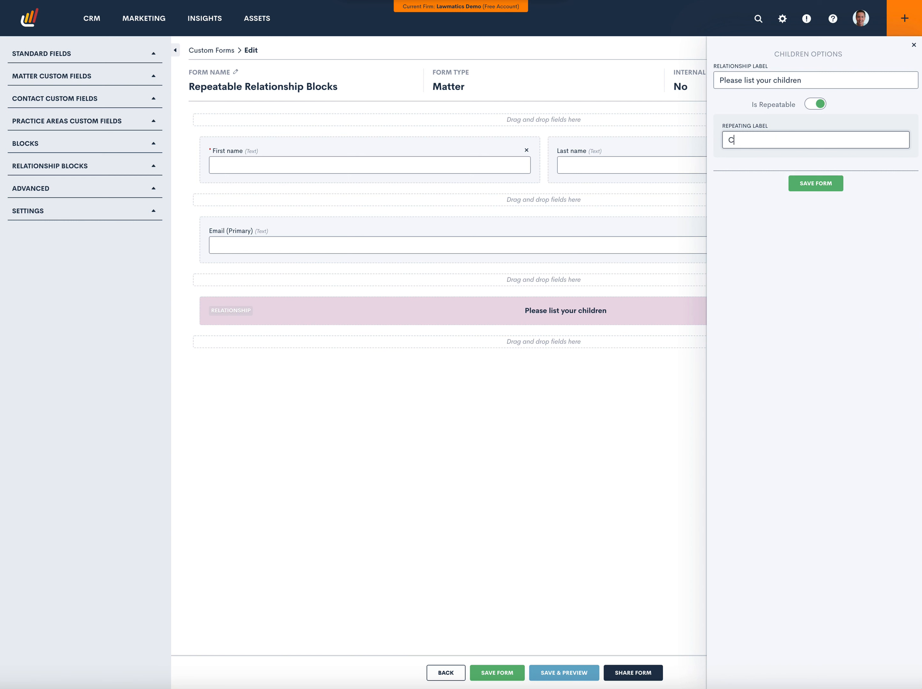
text(hildren)
click(824, 183)
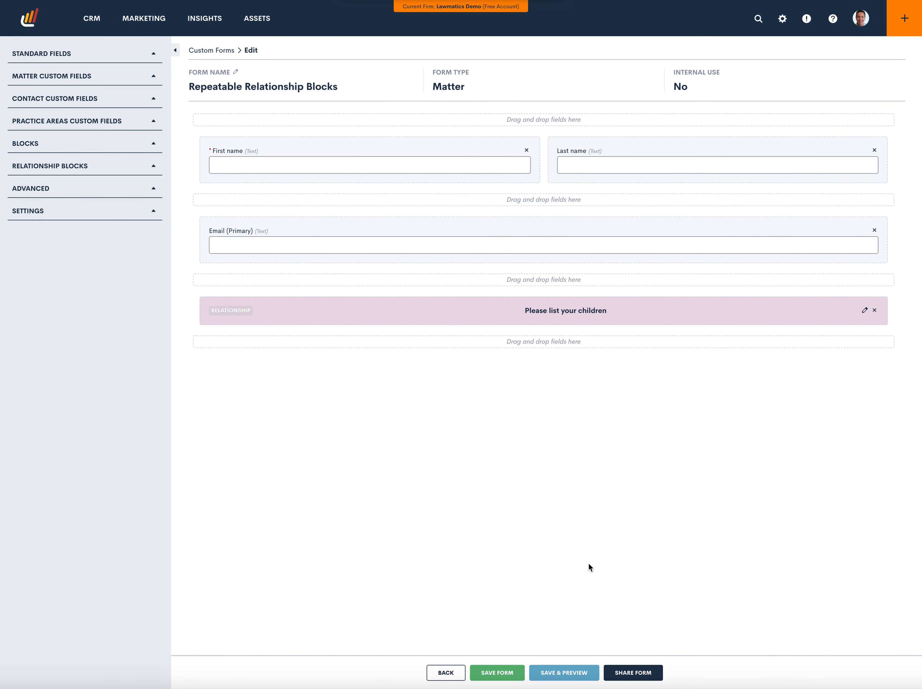
Preview the saved form, test adding two more Children entries and removing them, and return to the form editor
click(581, 673)
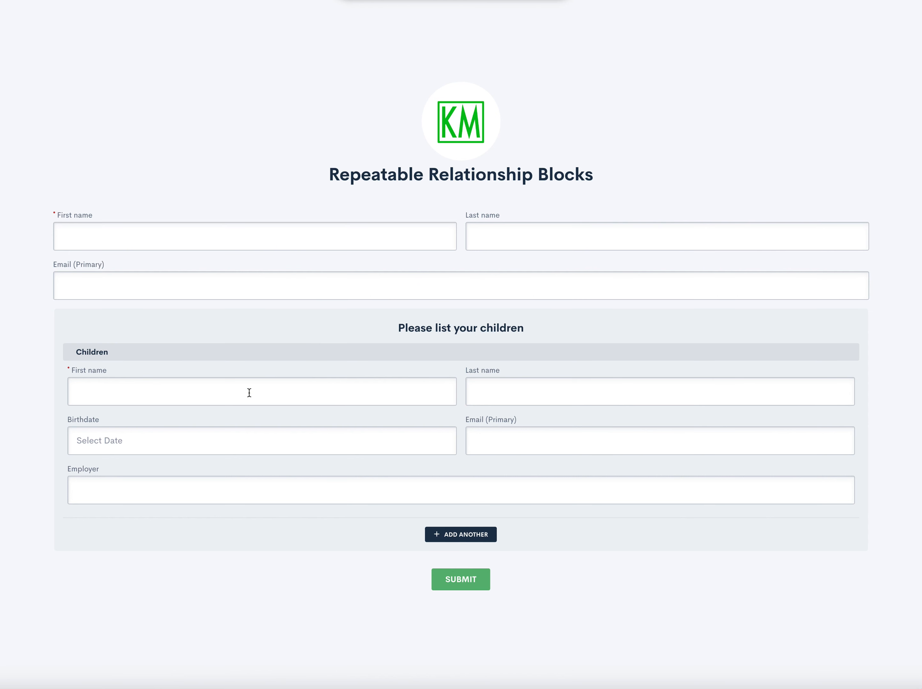
click(462, 535)
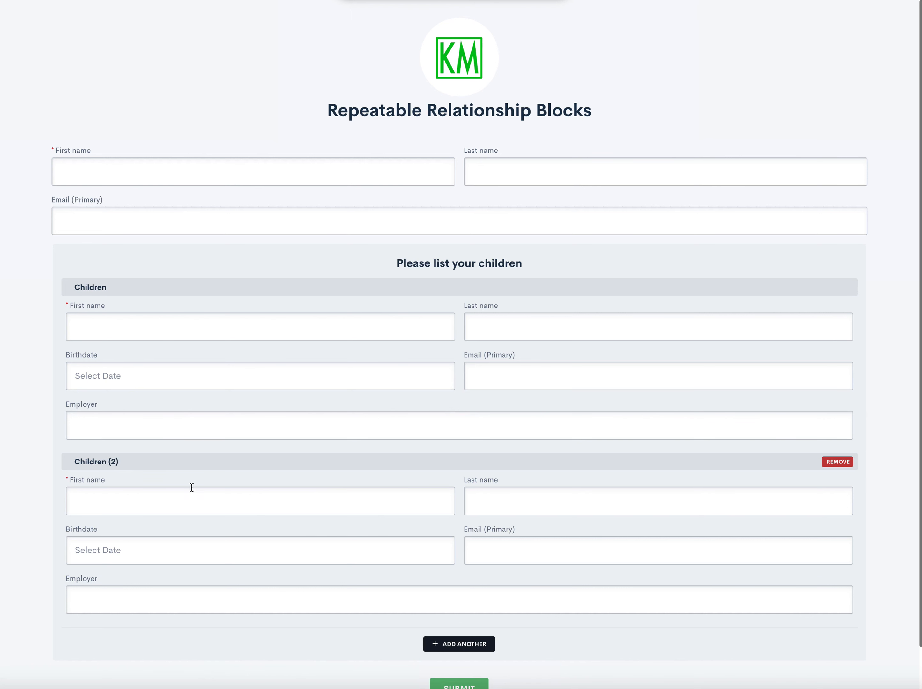
click(451, 644)
click(832, 642)
click(840, 463)
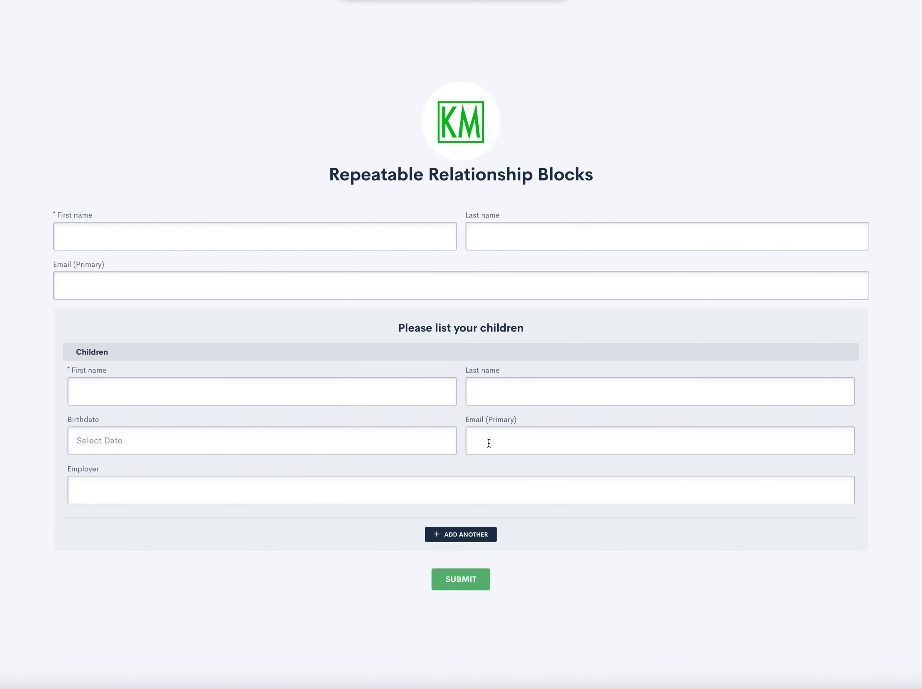
click(12, 1)
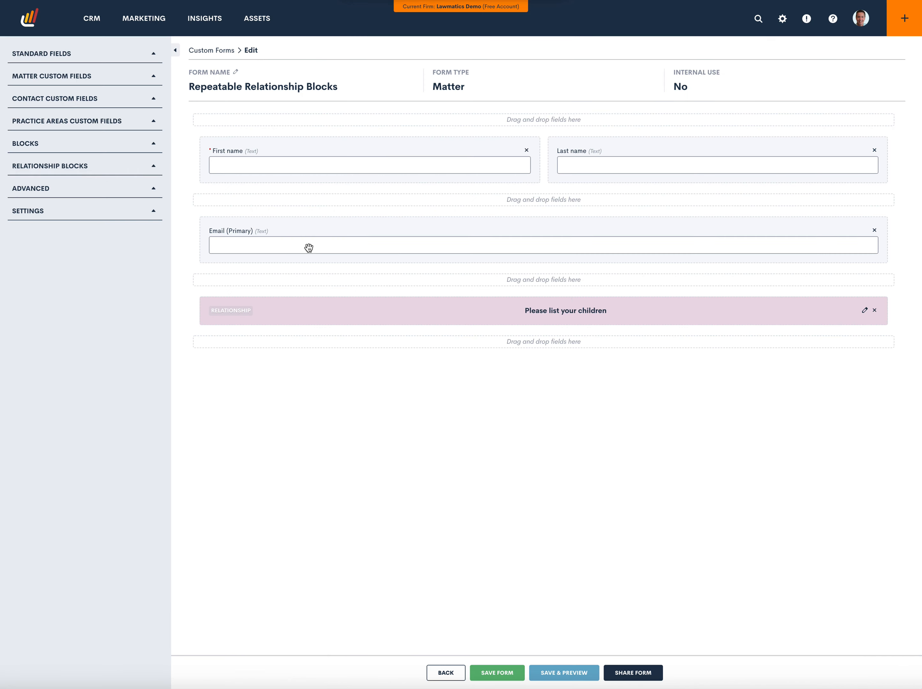
Change the relationship block's repeating label to "Child" and save the form
click(592, 309)
click(771, 139)
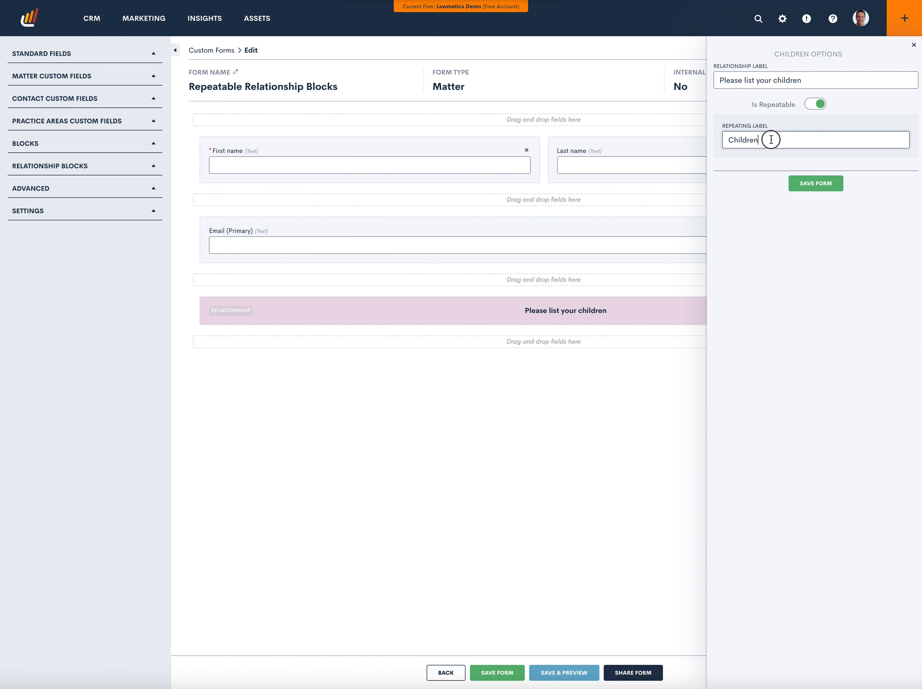
key(BackSpace)
key(BackSpace)
key(BackSpace)
click(795, 182)
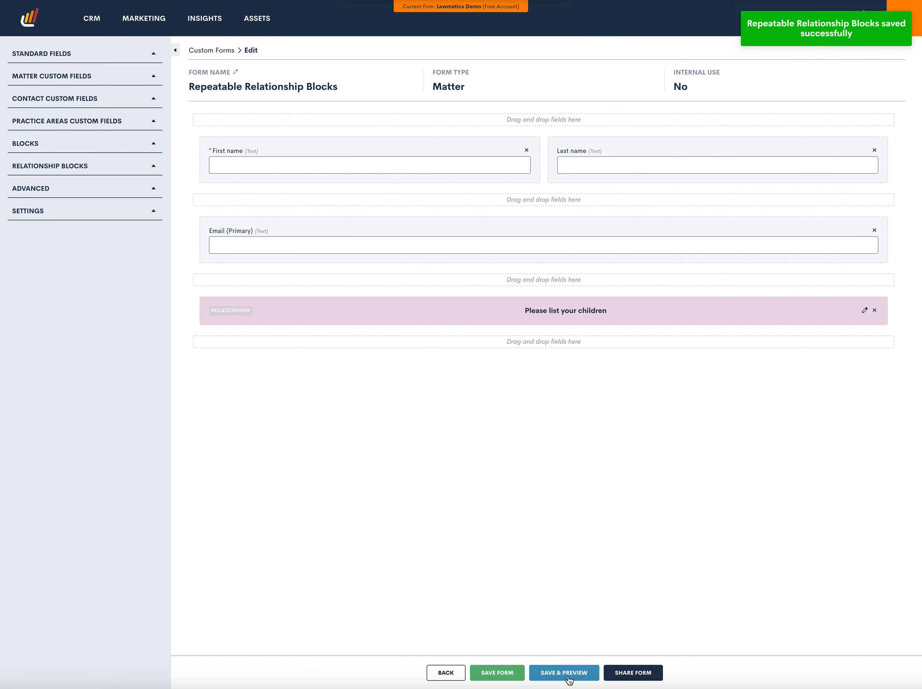
Preview the form with the "Child" repeating label, test adding and removing two extra Child entries, and go back to the editor
click(569, 678)
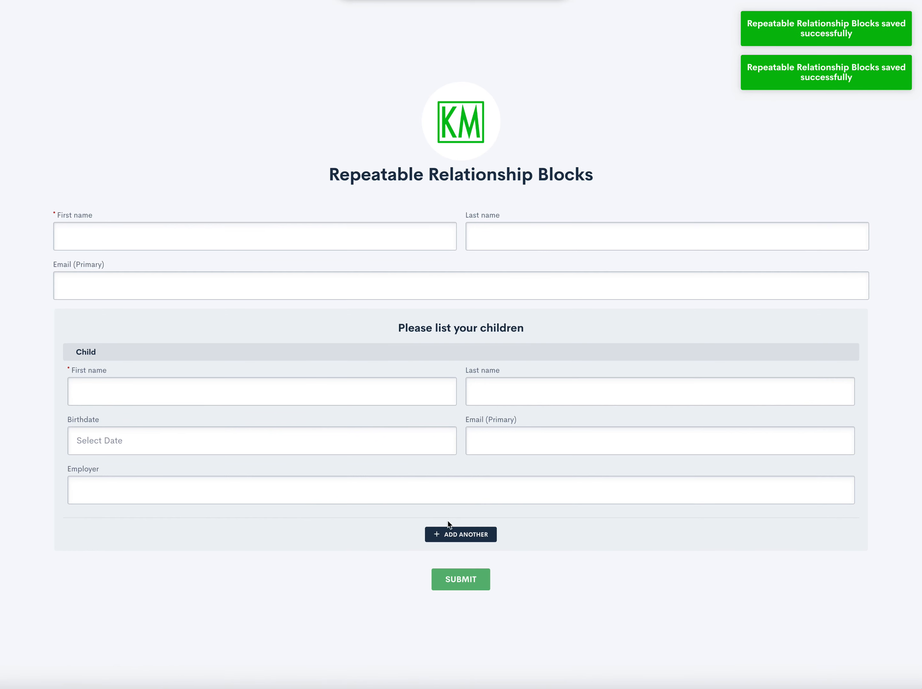
click(458, 534)
click(453, 647)
scroll(229, 609, down, 2)
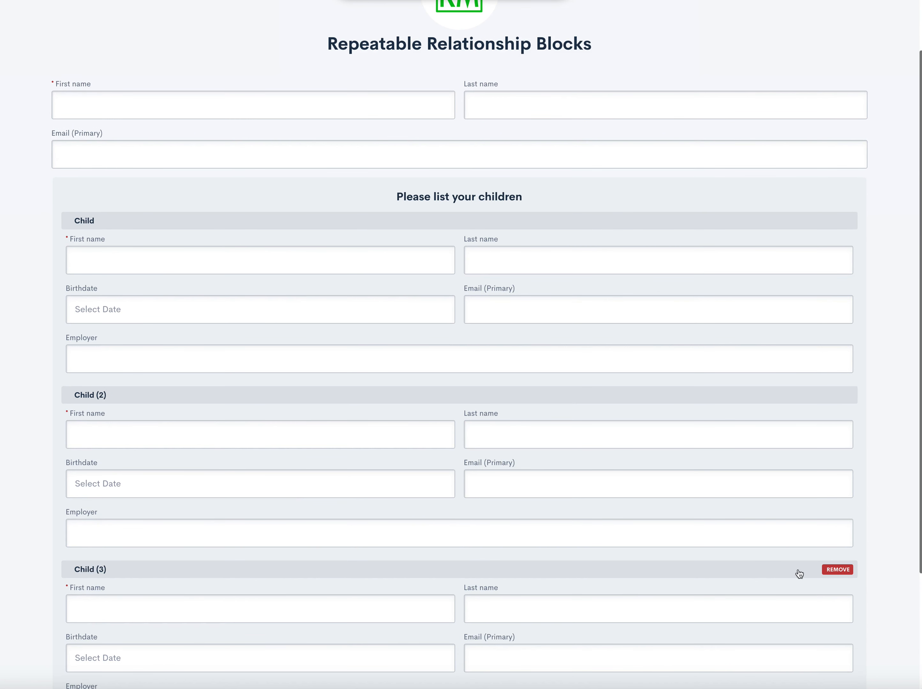
click(838, 570)
click(839, 417)
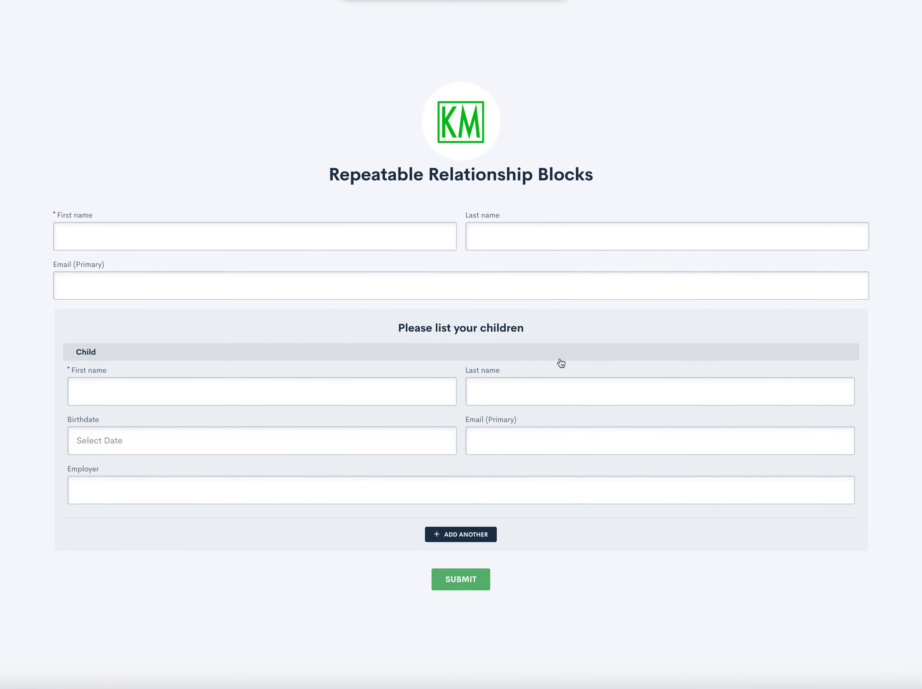
click(20, 1)
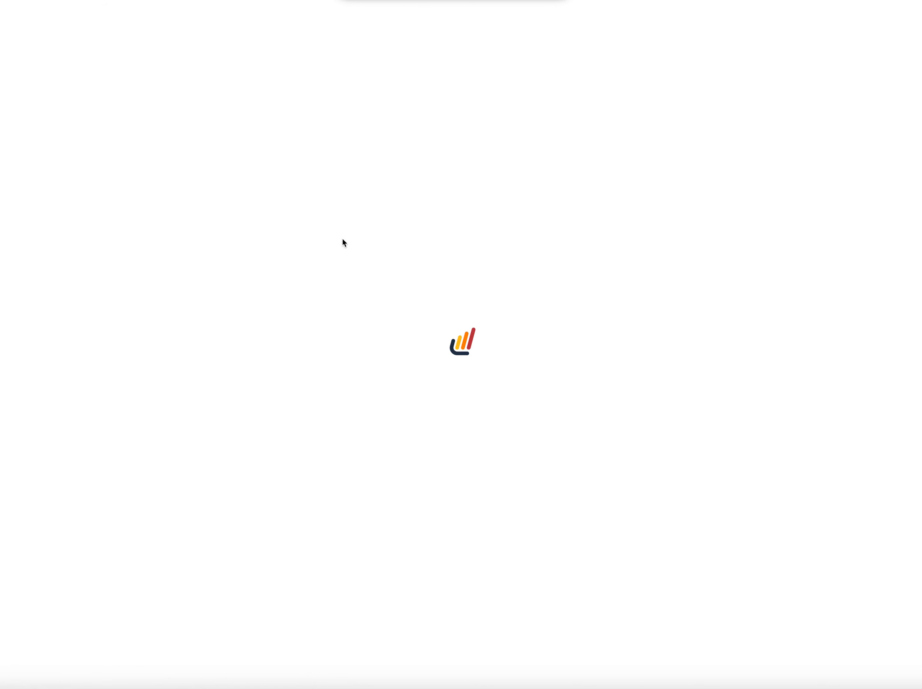